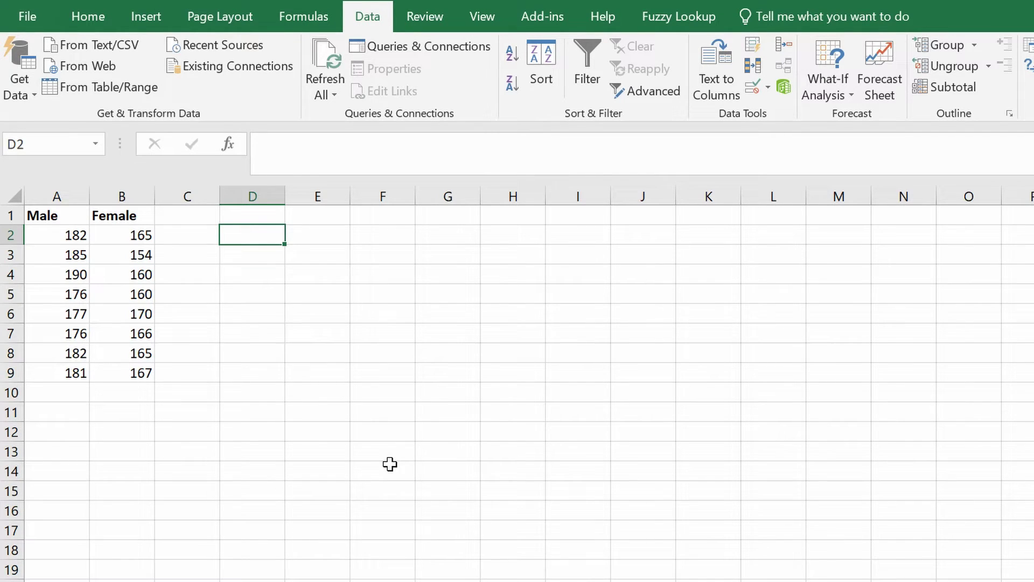
# Select the Male and Female height columns, then clear the selection
pyautogui.moveTo(78, 218); pyautogui.dragTo(74, 370)
pyautogui.moveTo(152, 219); pyautogui.dragTo(147, 372)
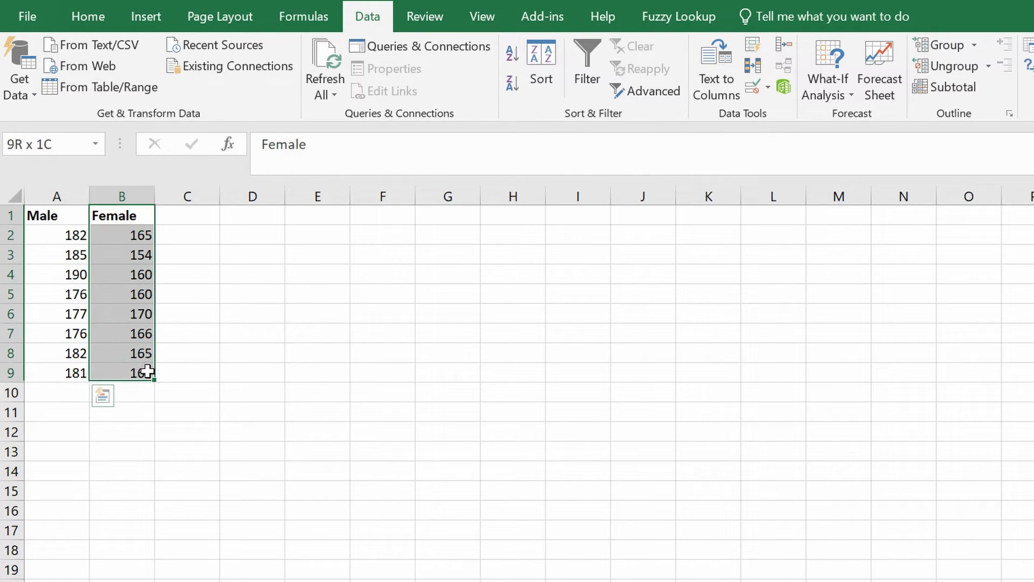
pyautogui.click(194, 368)
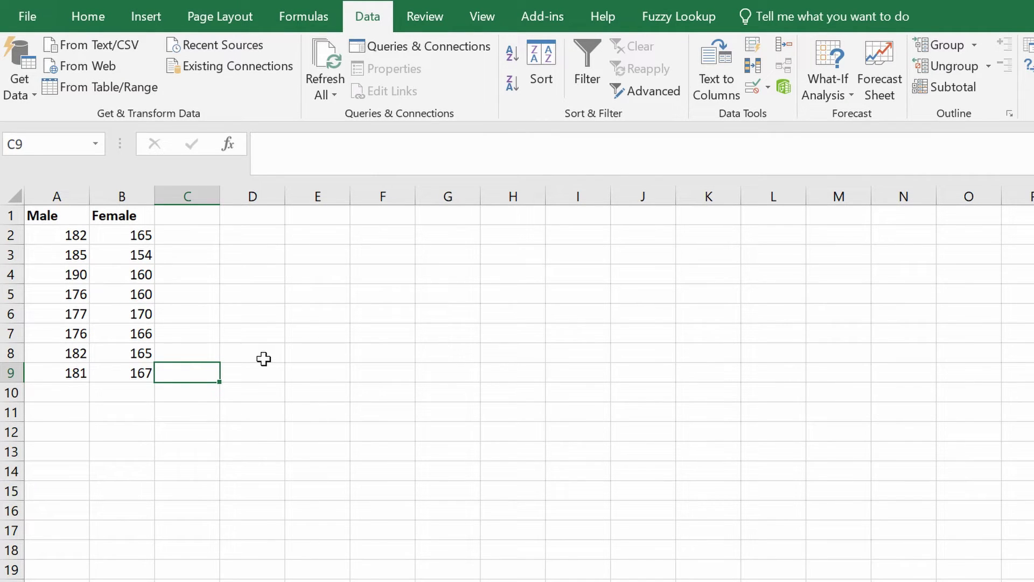
# Insert a TTEST function into cell D3 through Insert Function
pyautogui.click(259, 255)
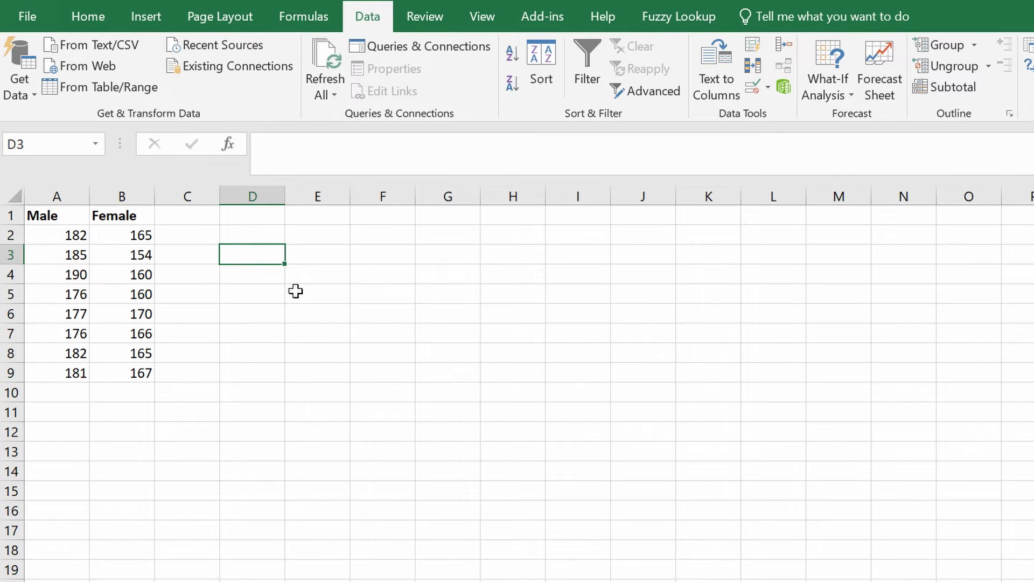
pyautogui.click(227, 144)
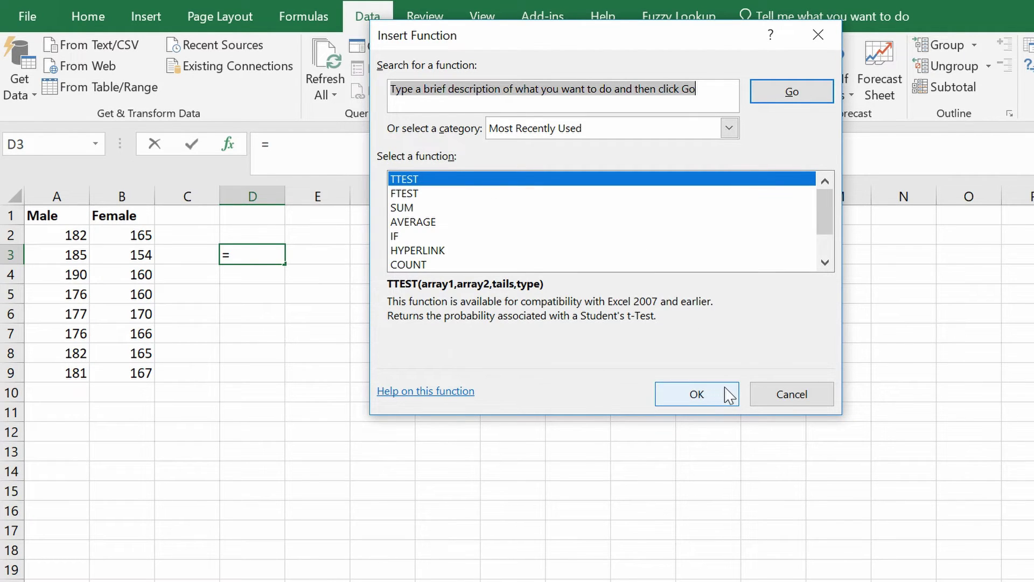
pyautogui.click(697, 394)
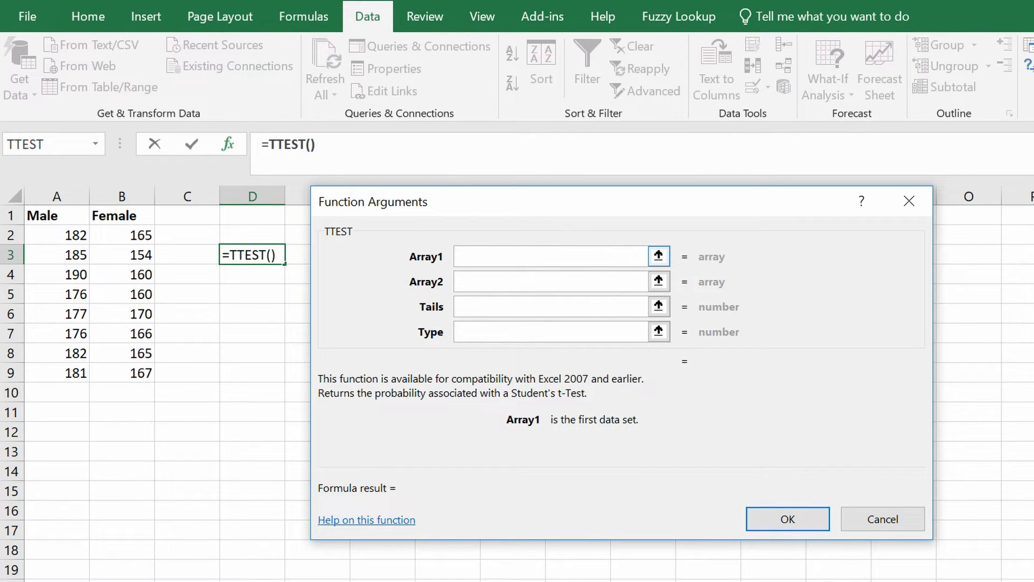
# Set the TTEST Array1 argument to the Male heights A2:A9
pyautogui.click(658, 258)
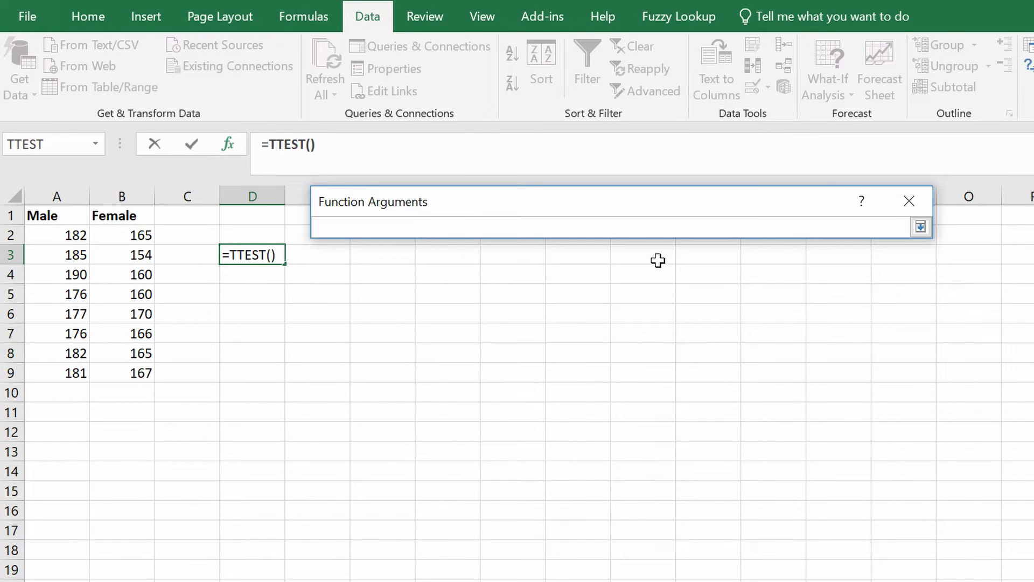
pyautogui.moveTo(80, 236); pyautogui.dragTo(82, 371)
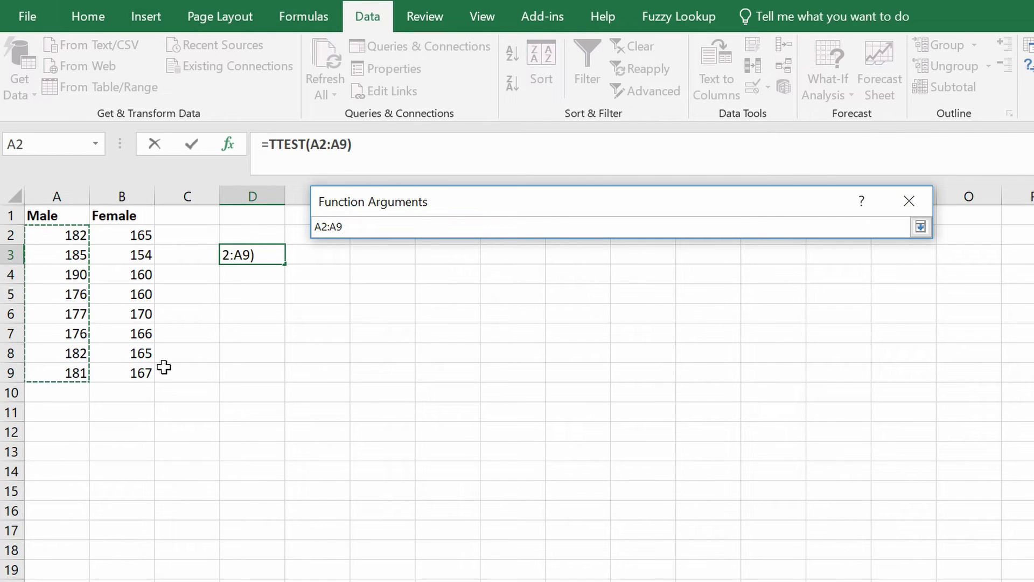
pyautogui.press('Return')
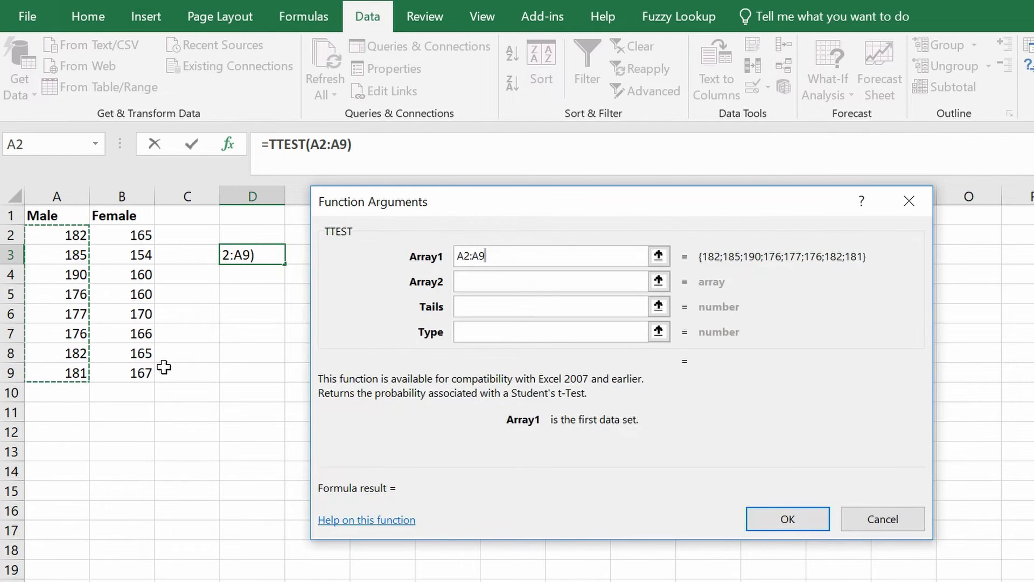
# Set the Array2 argument to the Female heights B2:B9
pyautogui.press('Tab')
pyautogui.click(659, 281)
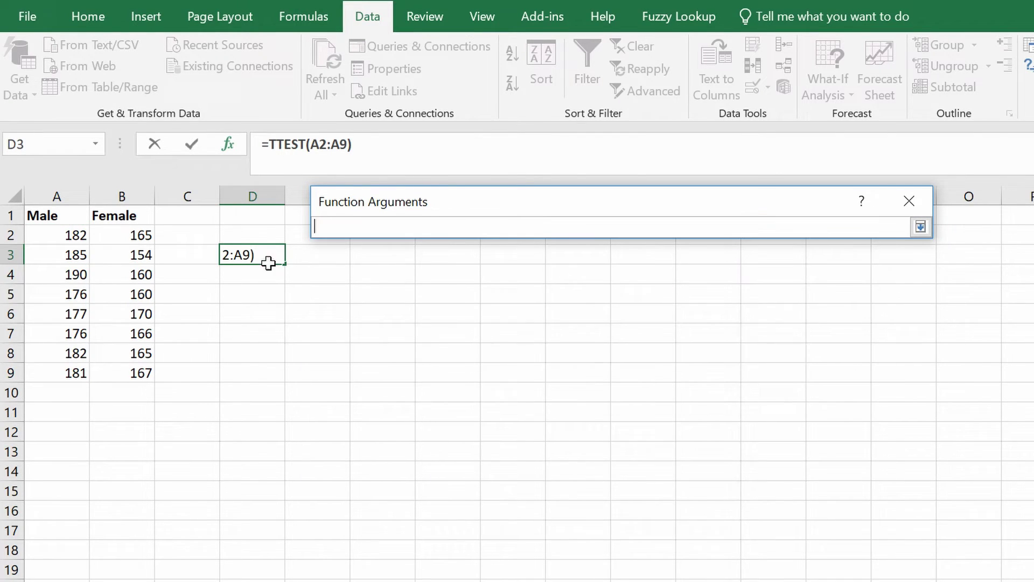
pyautogui.moveTo(143, 235); pyautogui.dragTo(142, 371)
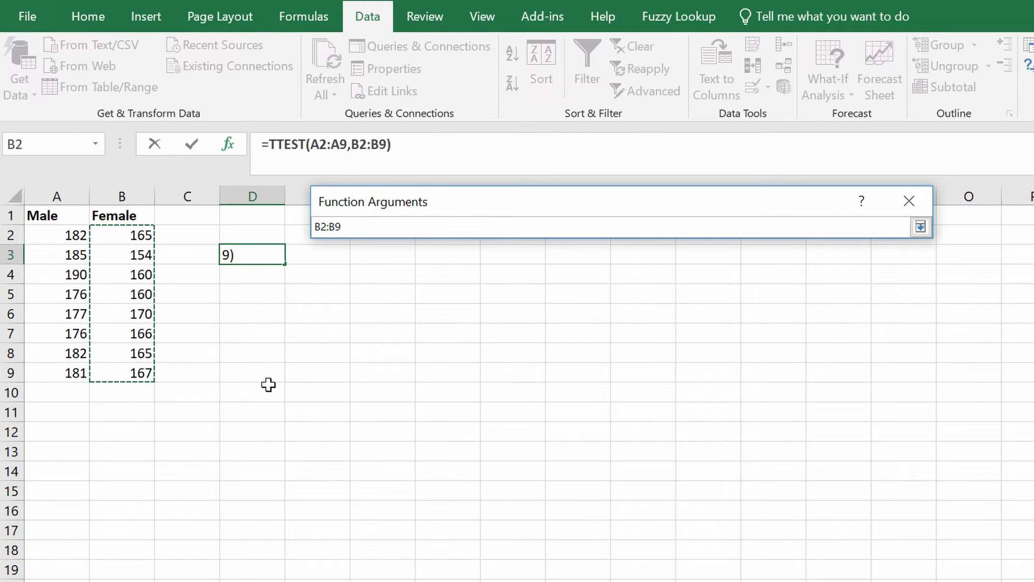
pyautogui.press('Return')
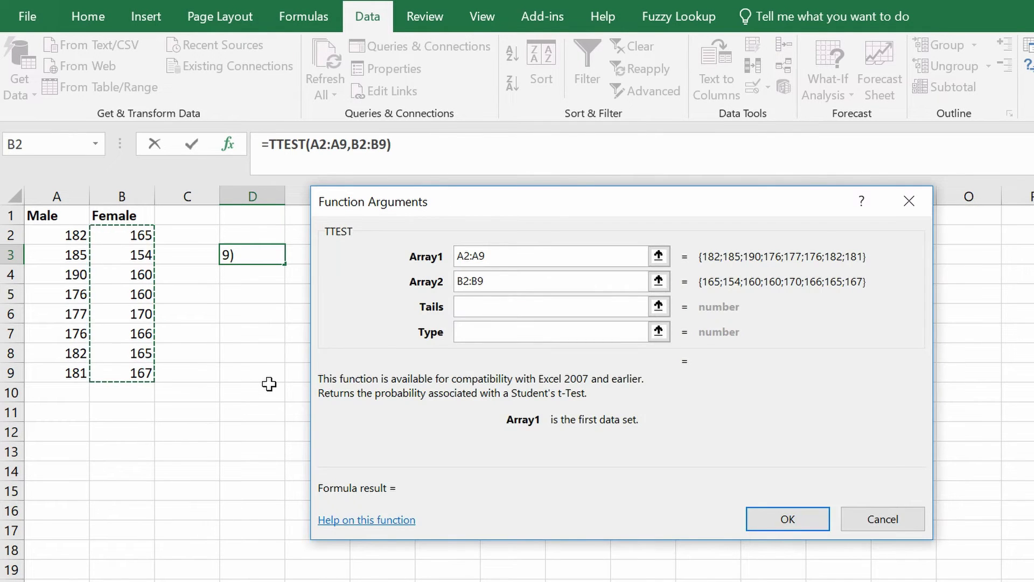
# Enter 2 in the TTEST Tails field for a two-tailed test
pyautogui.press('Tab')
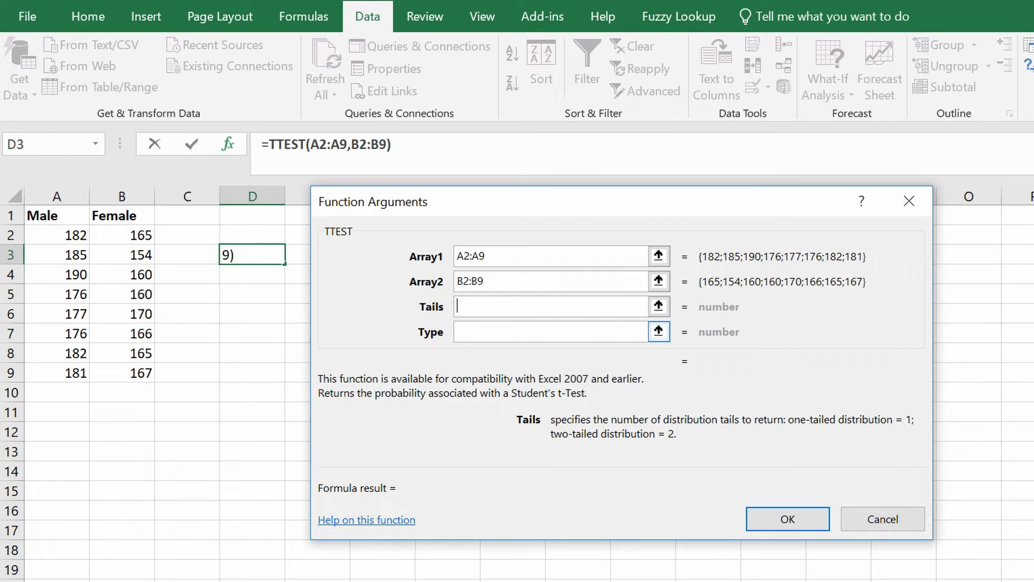
pyautogui.write('2')
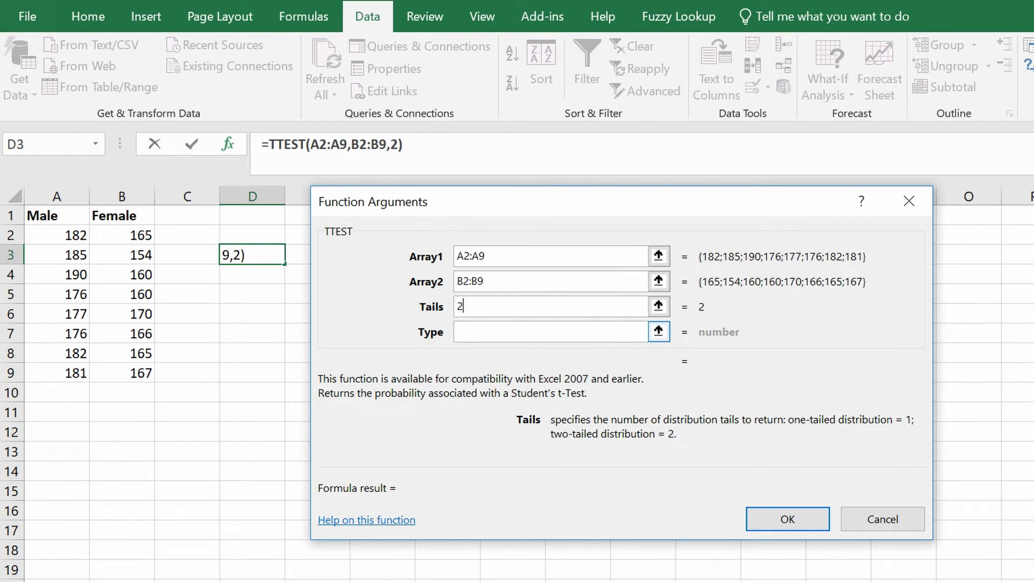
pyautogui.press('Tab')
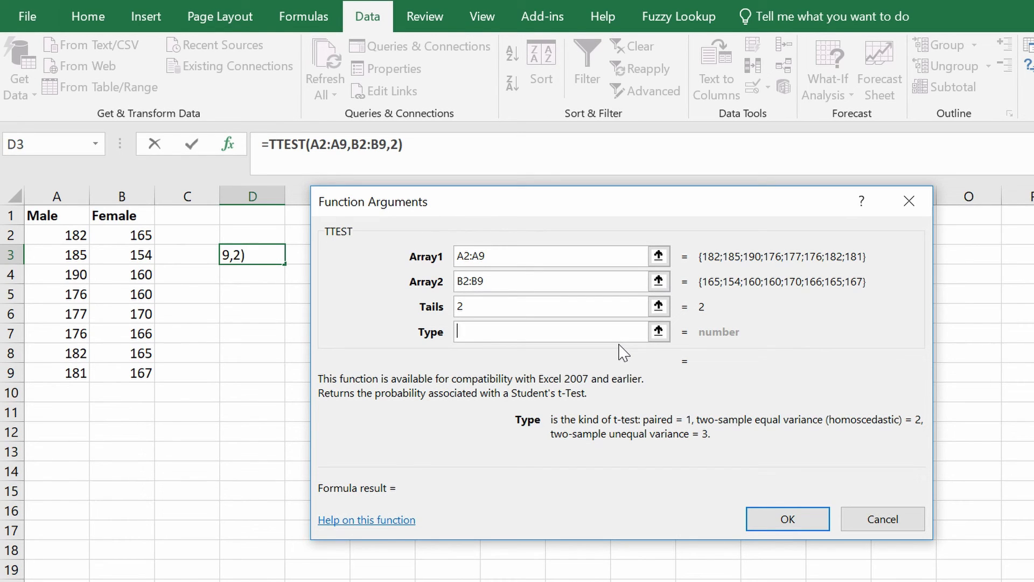
# Enter 2 as the Type for a two-sample equal-variance test
pyautogui.write('2')
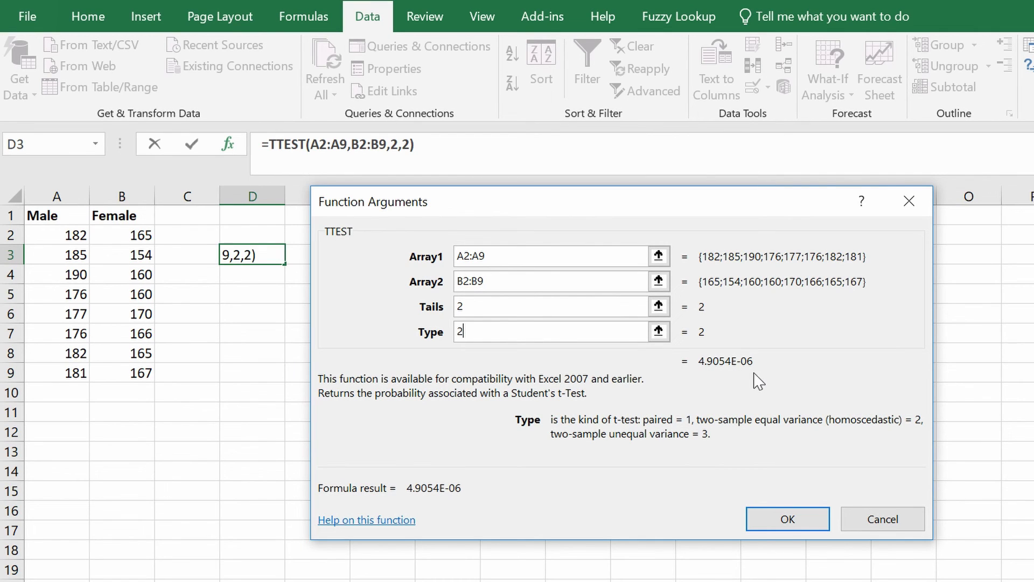
# Confirm =TTEST(A2:A9,B2:B9,2,2) in D3, showing the p-value 4.9054E-06
pyautogui.click(761, 522)
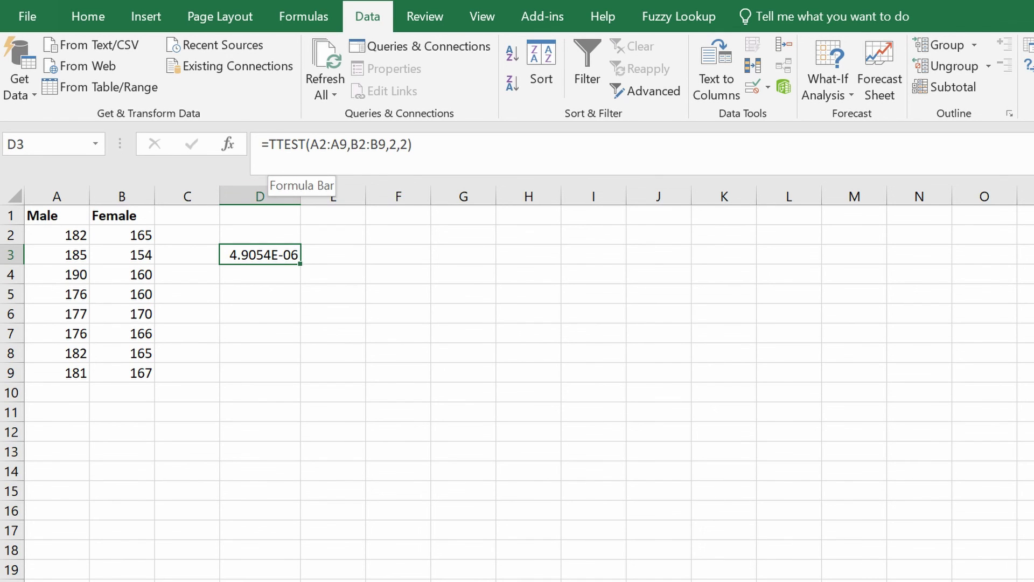
pyautogui.hotkey('shift', 'Left')
pyautogui.hotkey('shift', 'Left')
pyautogui.hotkey('shift', 'Left')
pyautogui.hotkey('shift', 'Left')
pyautogui.hotkey('shift', 'Left')
pyautogui.hotkey('shift', 'Left')
pyautogui.hotkey('shift', 'Left')
pyautogui.hotkey('shift', 'Left')
pyautogui.hotkey('shift', 'Left')
pyautogui.hotkey('shift', 'Left')
pyautogui.hotkey('shift', 'Left')
pyautogui.hotkey('shift', 'Left')
pyautogui.hotkey('shift', 'Left')
pyautogui.hotkey('shift', 'Left')
pyautogui.hotkey('shift', 'Left')
pyautogui.hotkey('shift', 'Left')
pyautogui.hotkey('shift', 'Left')
pyautogui.hotkey('shift', 'Left')
pyautogui.hotkey('shift', 'Left')
pyautogui.hotkey('shift', 'Left')
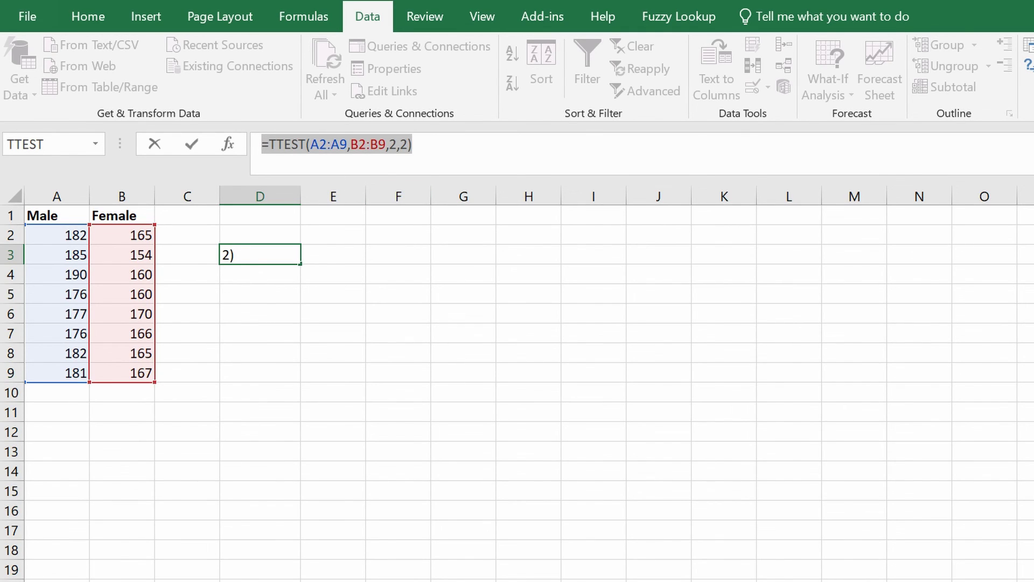
pyautogui.hotkey('ctrl', 'Return')
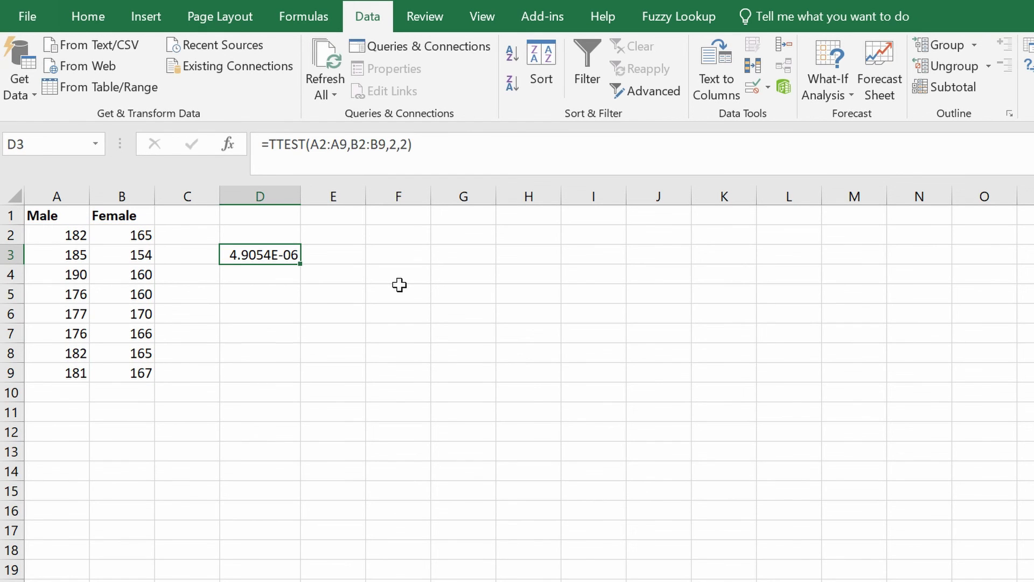